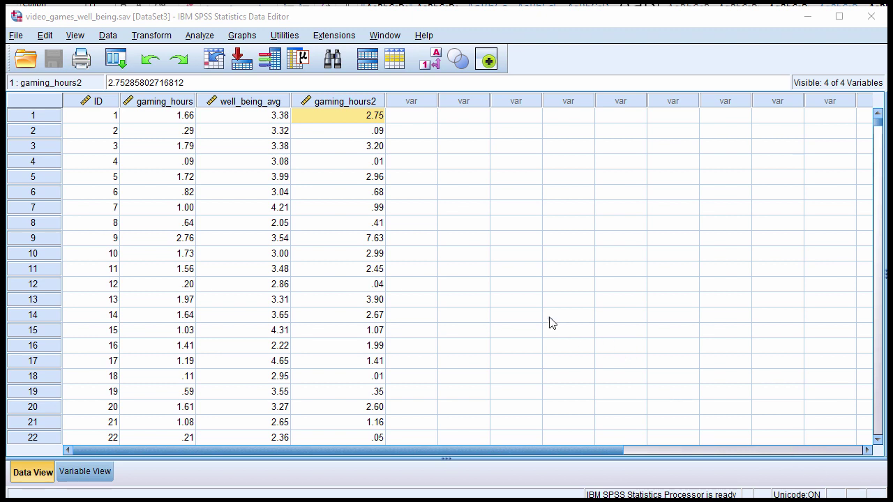
Step: Examine the gaming_hours, well_being_avg and gaming_hours2 columns of the dataset, including the first cases of the squared variable
click(354, 132)
click(360, 120)
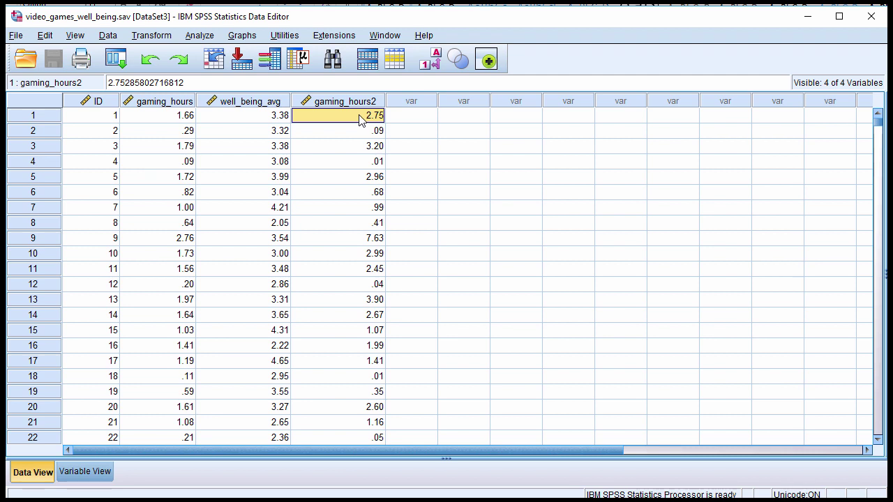
click(343, 132)
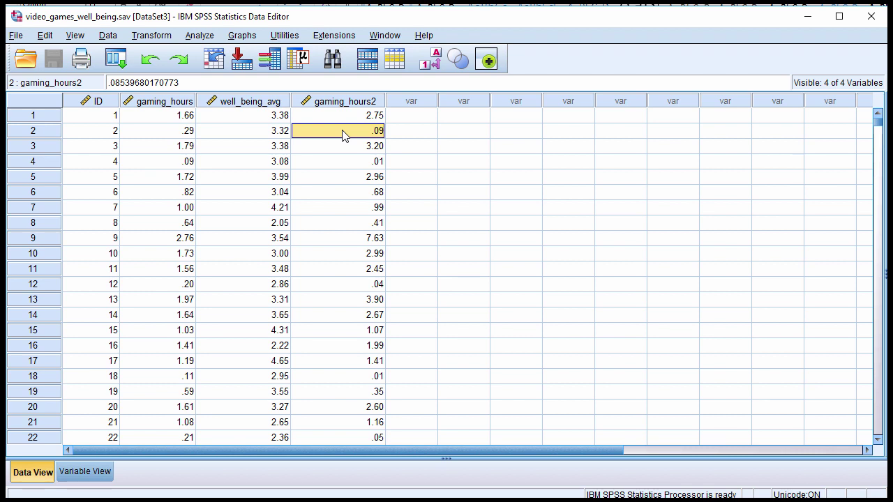
click(256, 120)
click(161, 105)
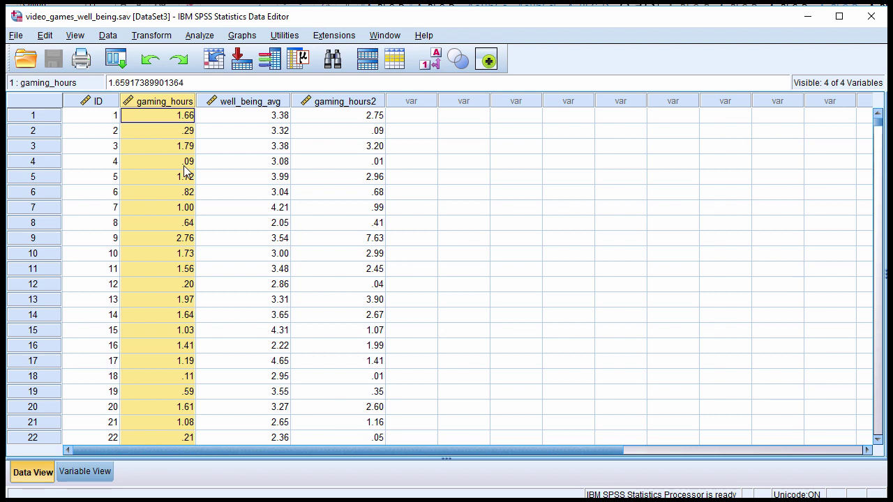
click(357, 106)
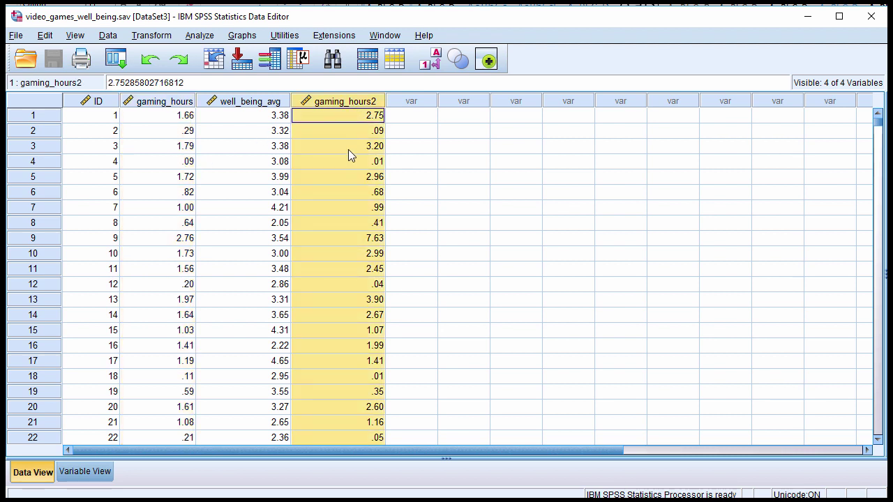
click(278, 105)
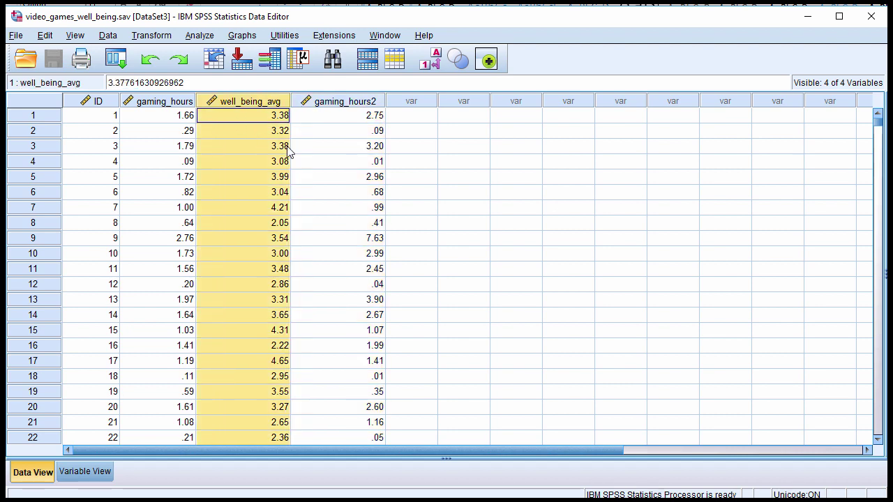
click(352, 116)
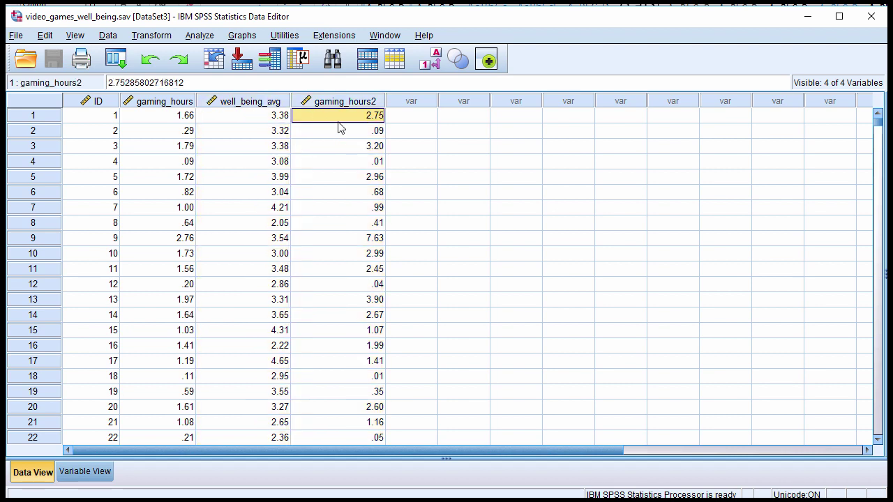
Step: Set up a linear regression with well_being_avg as the dependent variable and gaming_hours as the predictor in the first block
click(199, 36)
mouse_move(317, 199)
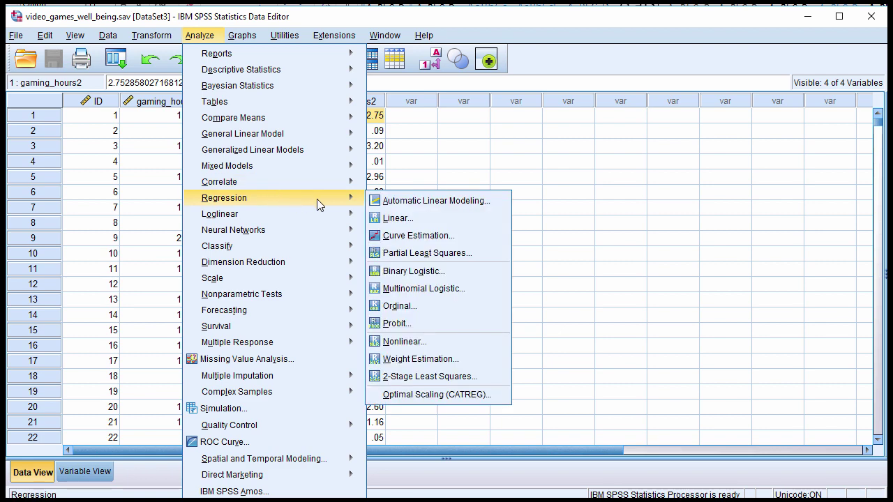
click(389, 221)
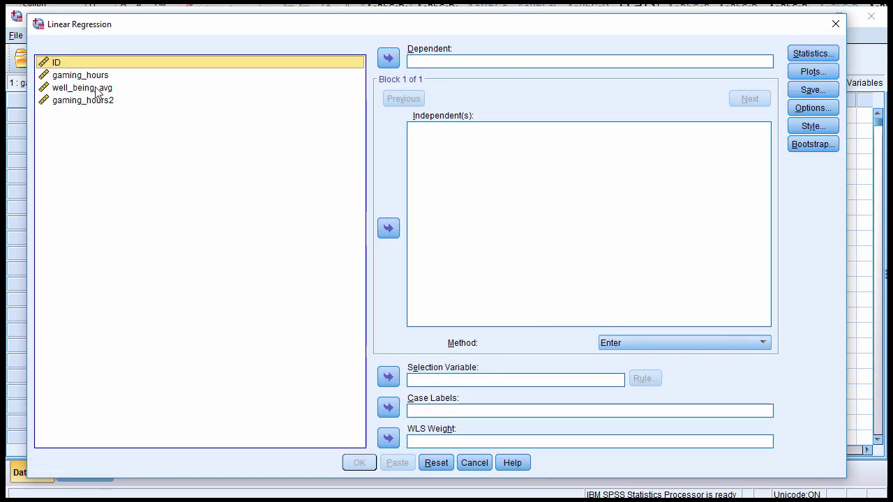
click(184, 87)
click(388, 64)
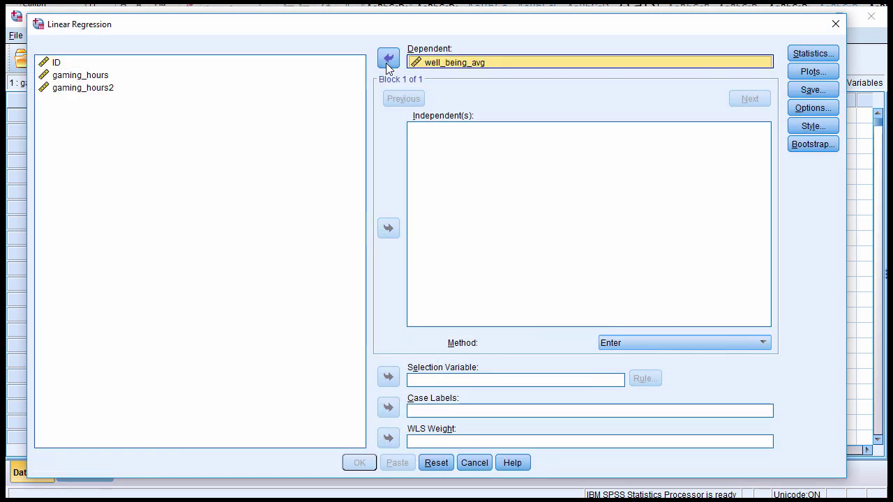
click(105, 76)
click(389, 228)
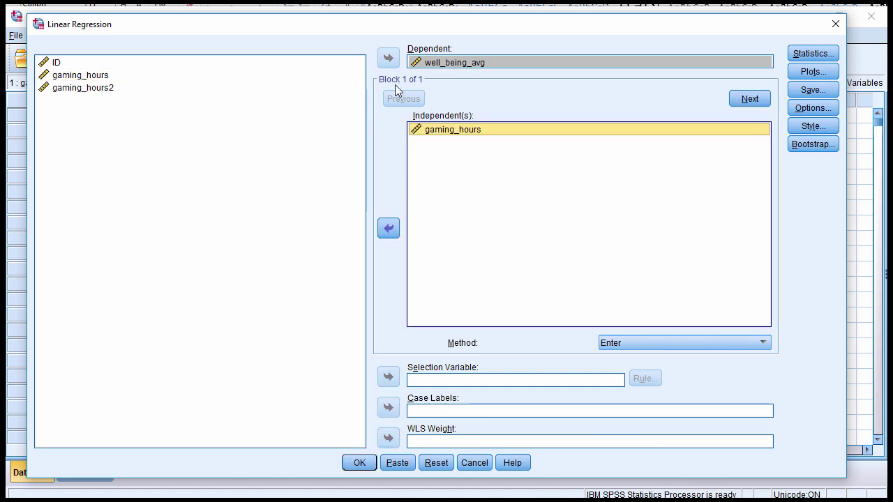
Step: Add a second regression block containing gaming_hours2 as the independent variable
click(757, 101)
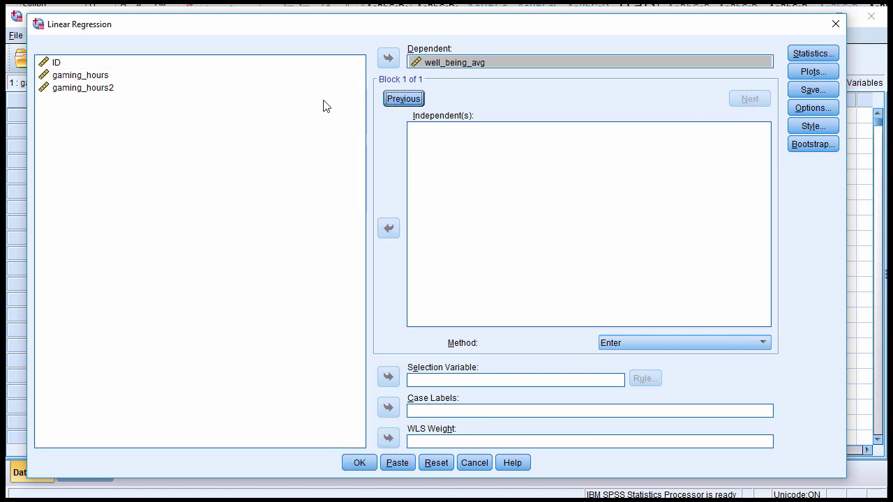
click(112, 88)
click(389, 227)
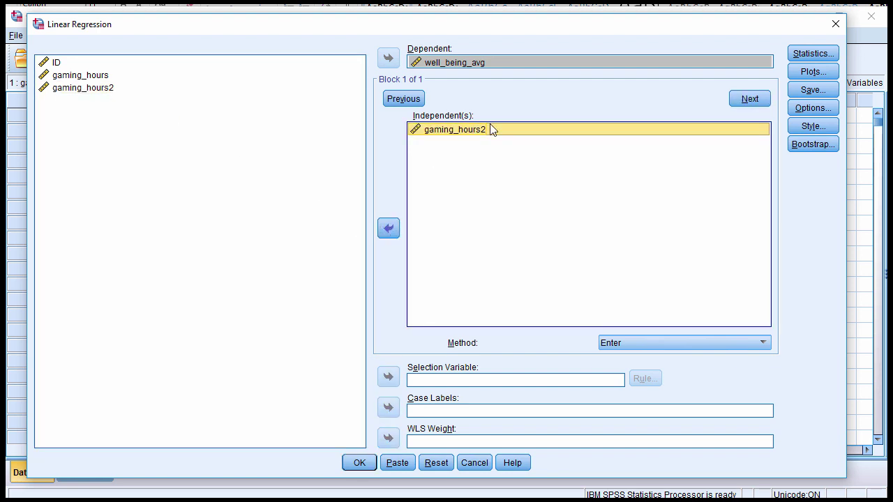
Step: Request R squared change, part and partial correlations and collinearity diagnostics for the regression, and run it
click(805, 58)
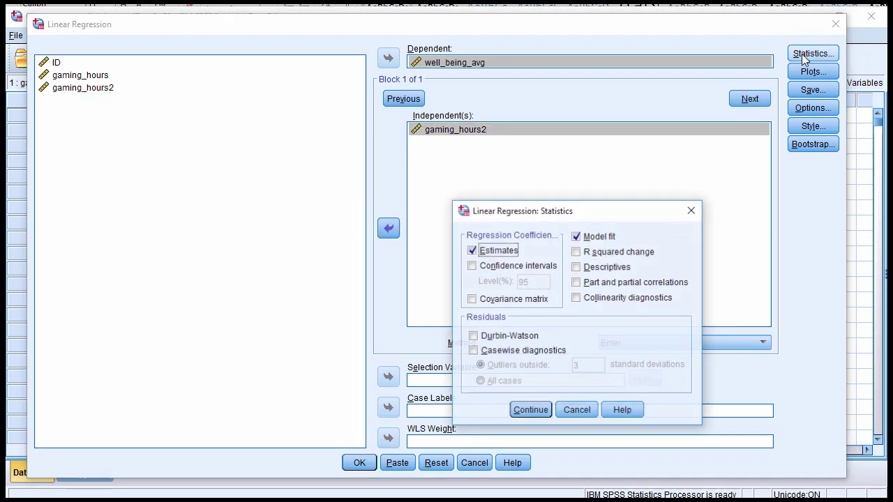
click(623, 257)
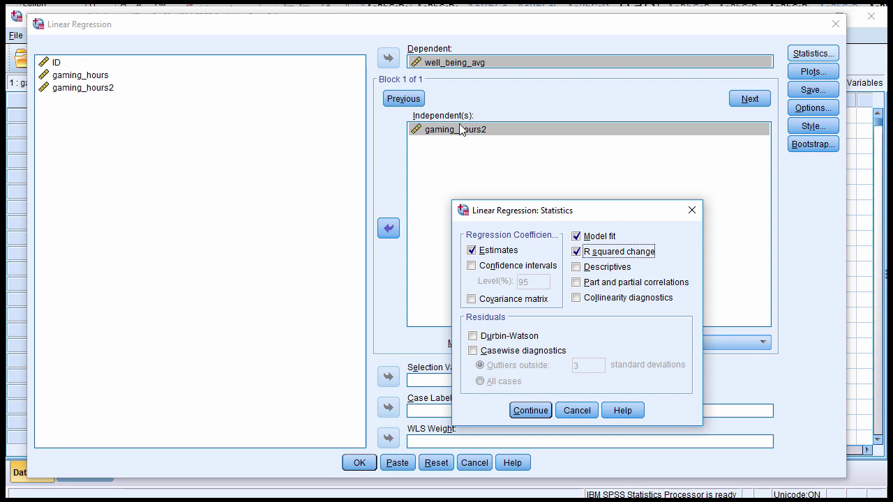
click(589, 285)
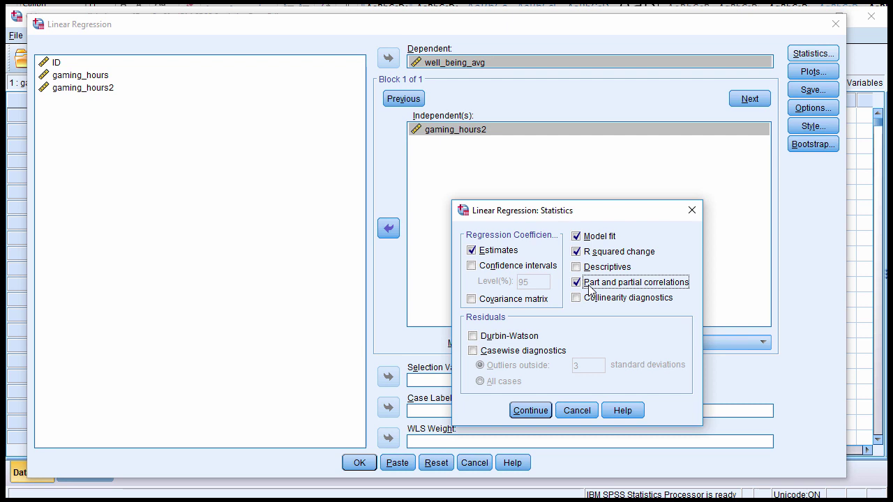
click(593, 299)
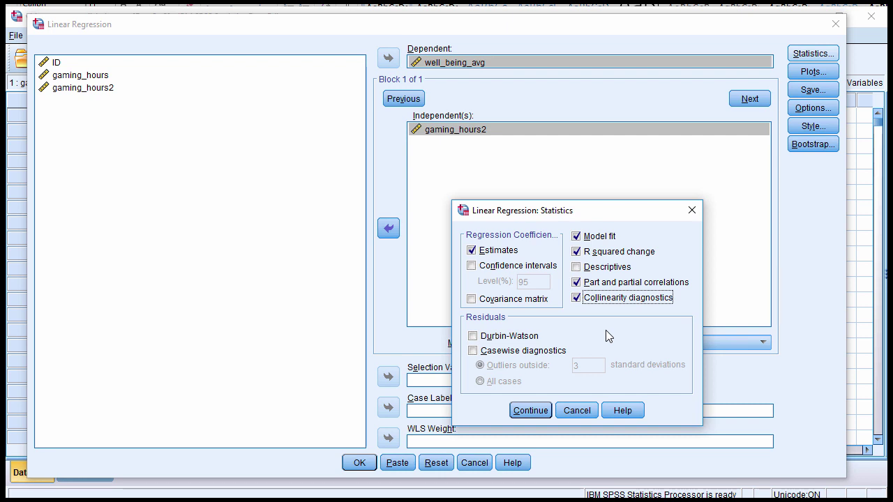
click(536, 410)
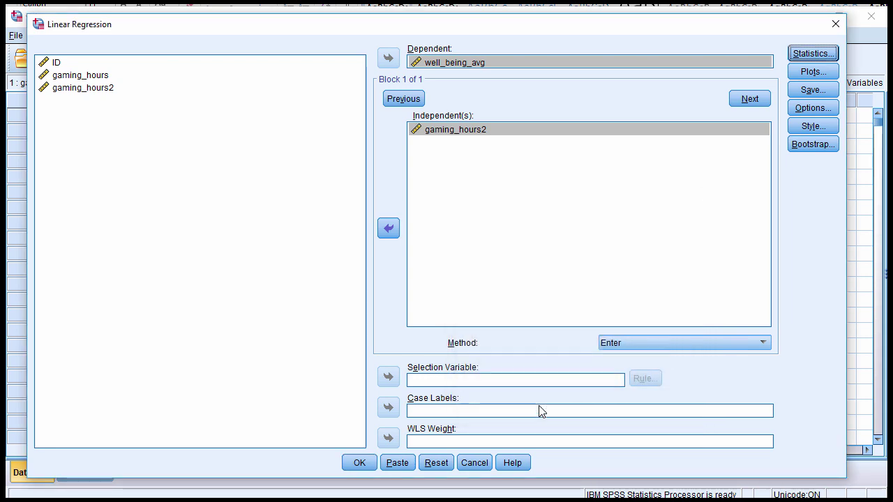
click(360, 462)
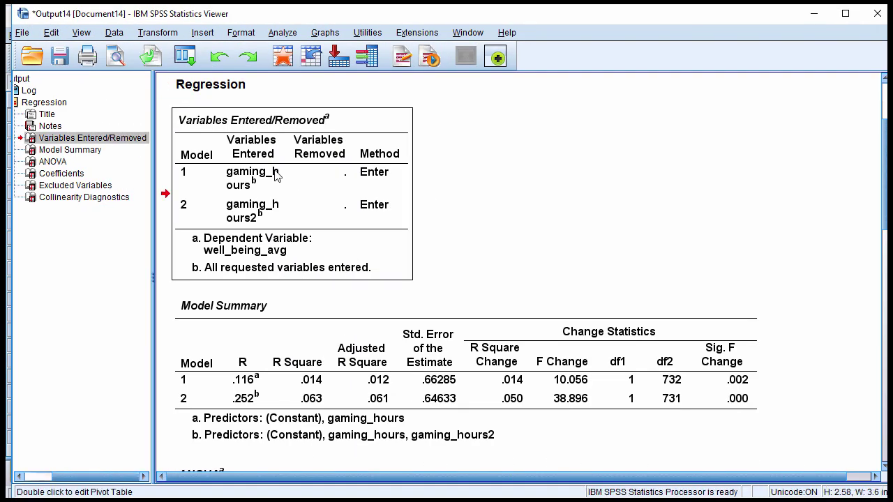
Step: Widen the Variables Entered column of the Variables Entered/Removed table so each variable name fits on one line, and select the Model Summary
double_click(265, 201)
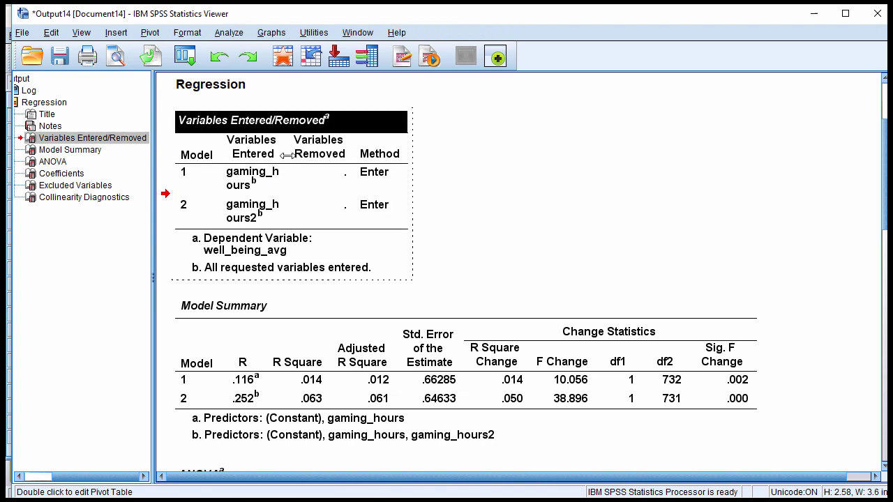
drag(286, 155, 324, 155)
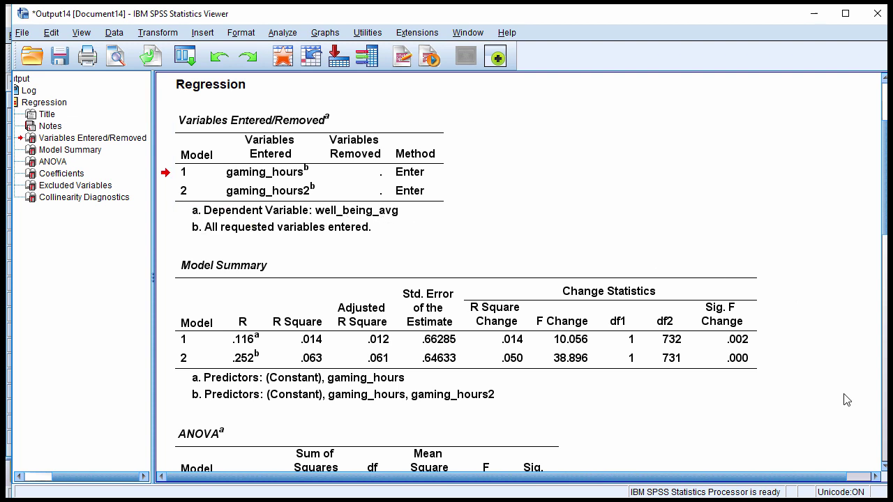
click(378, 317)
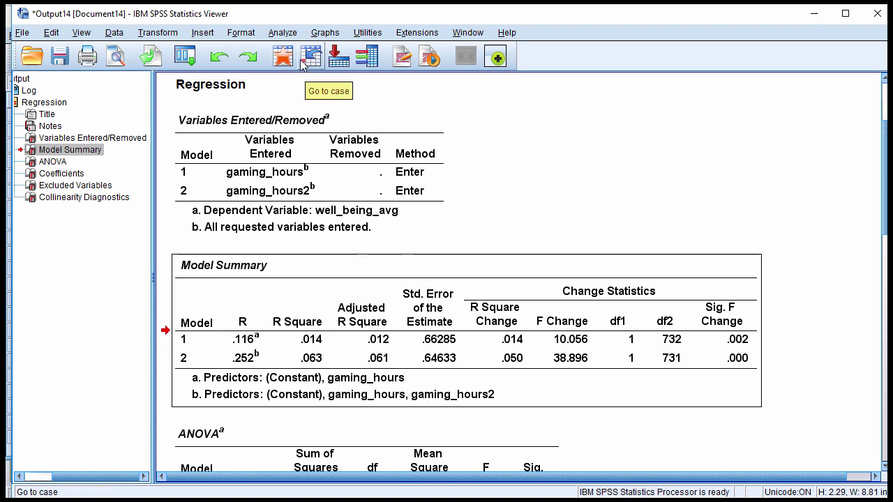
Step: Run a two-tailed Pearson bivariate correlation between gaming_hours and well_being_avg
click(277, 42)
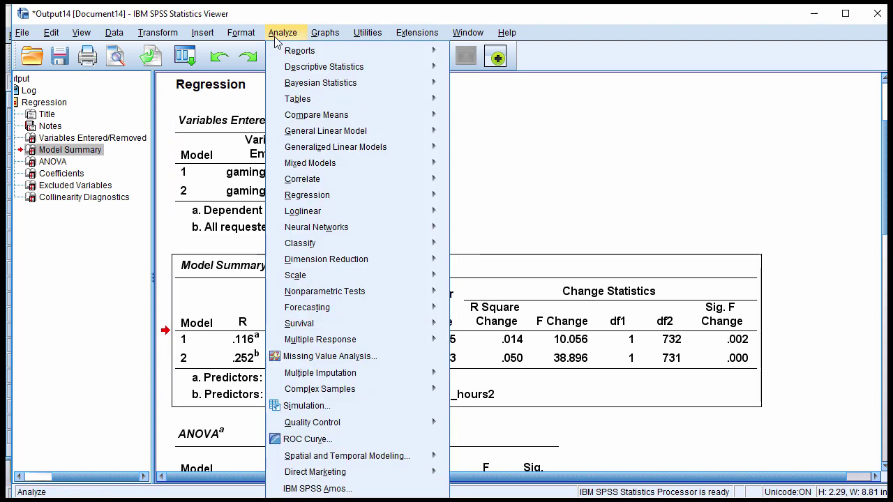
mouse_move(328, 180)
click(474, 183)
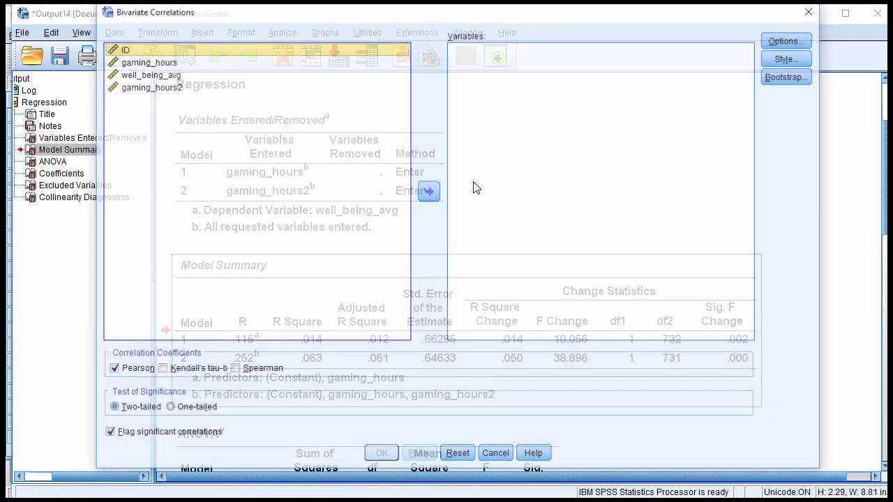
click(168, 62)
click(429, 190)
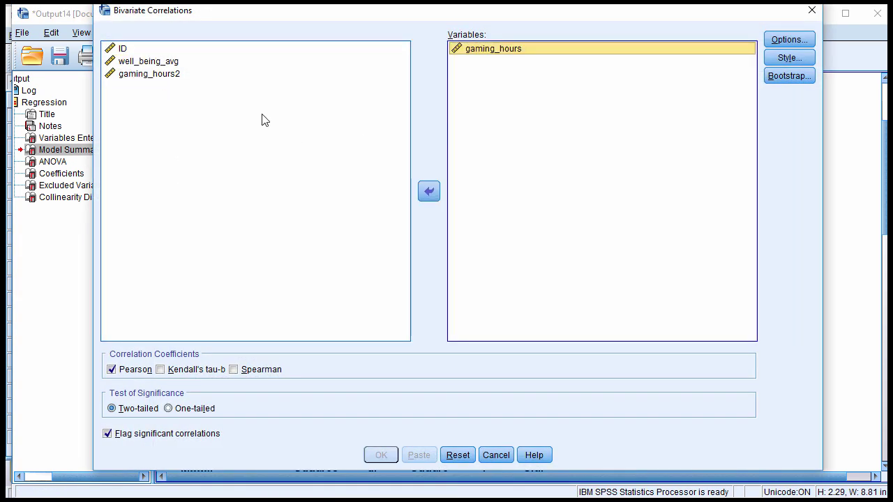
click(153, 61)
click(427, 190)
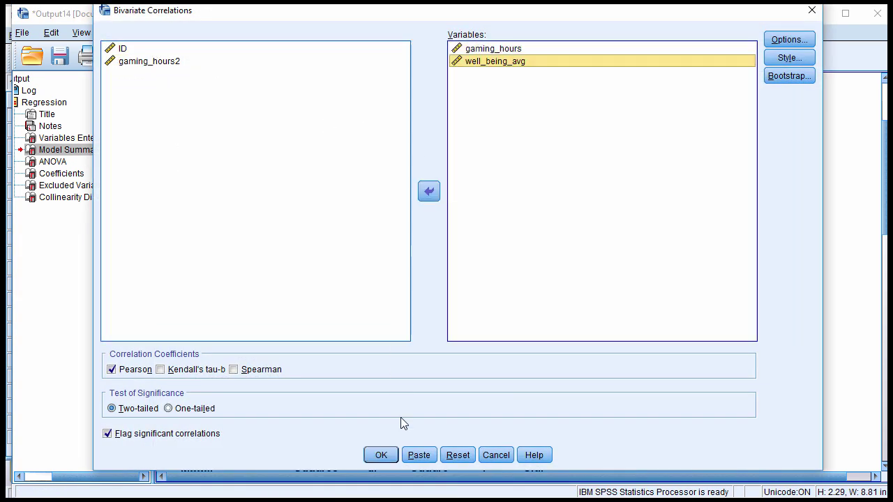
click(370, 454)
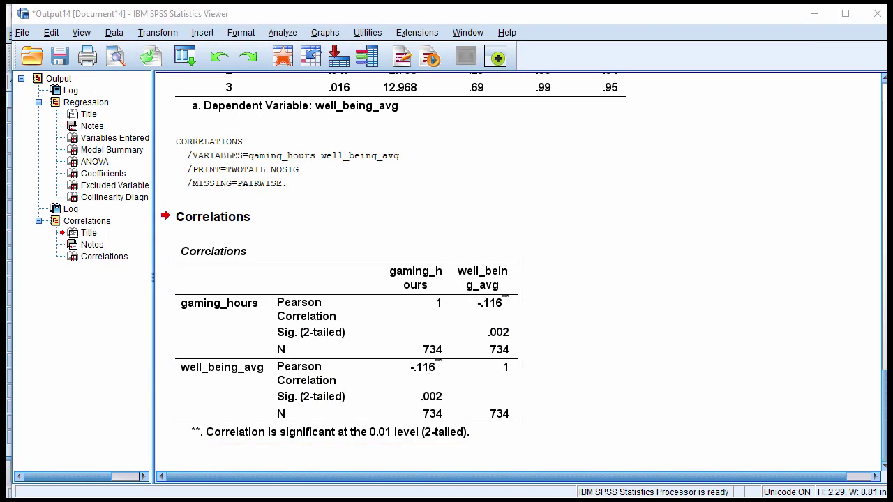
Step: Switch to Calculator and square the correlation by multiplying .116 by .116
drag(885, 132, 677, 104)
text(.)
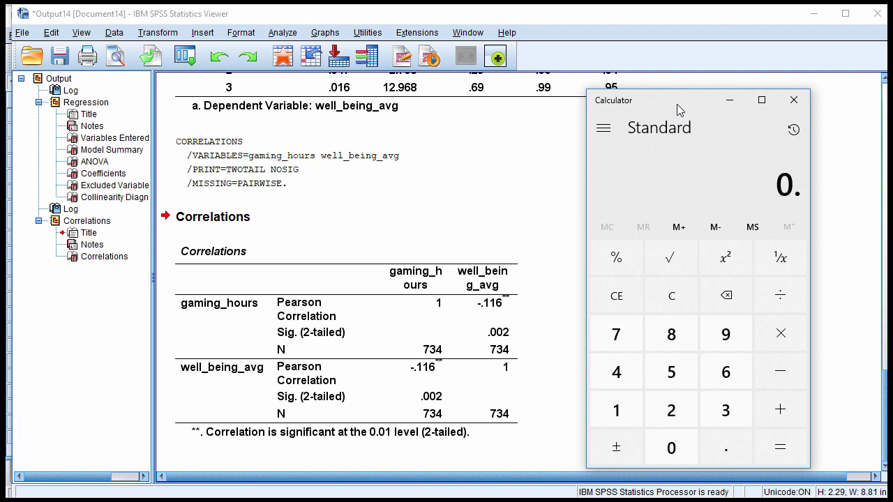
text(116*.116)
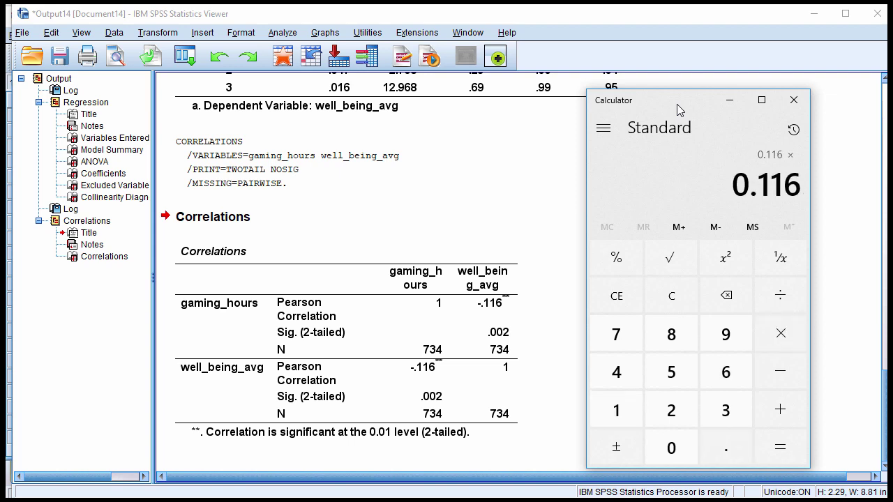
key(Return)
Step: Return to the SPSS output and compare the Model Summary's R and R Square values with the Pearson correlation of gaming_hours and well_being_avg
click(481, 215)
scroll(607, 360, up, 15)
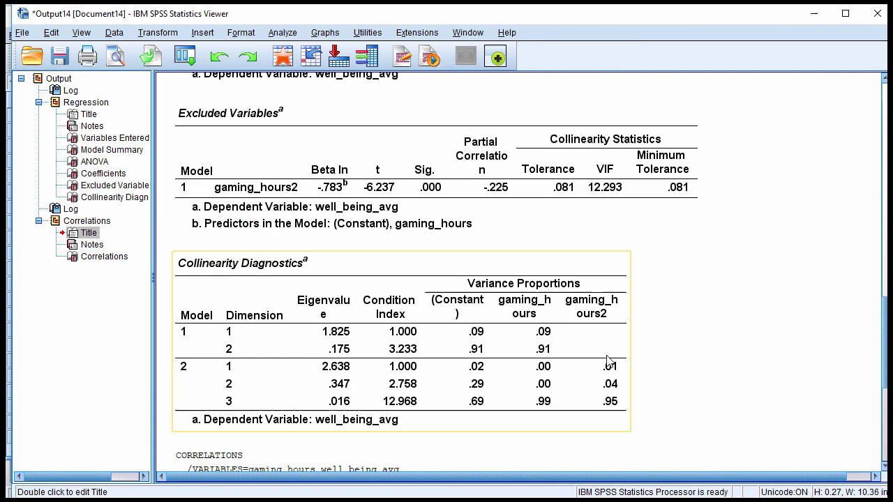
scroll(607, 361, up, 6)
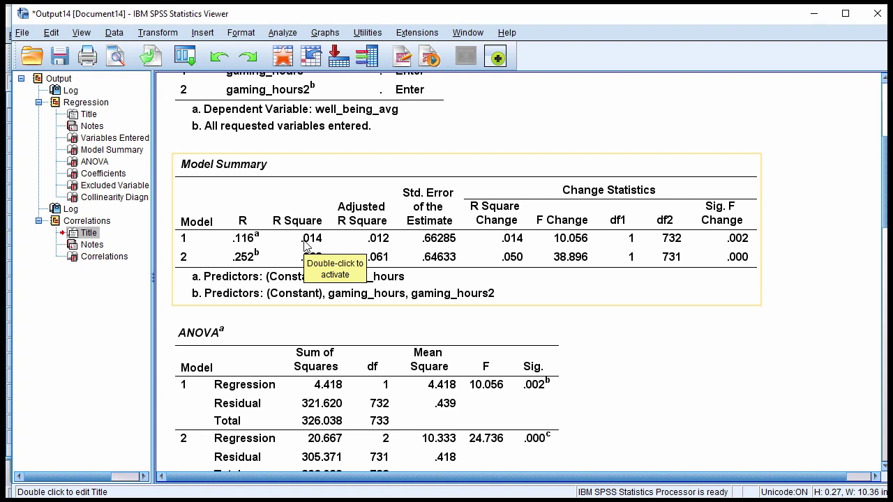
scroll(475, 333, down, 10)
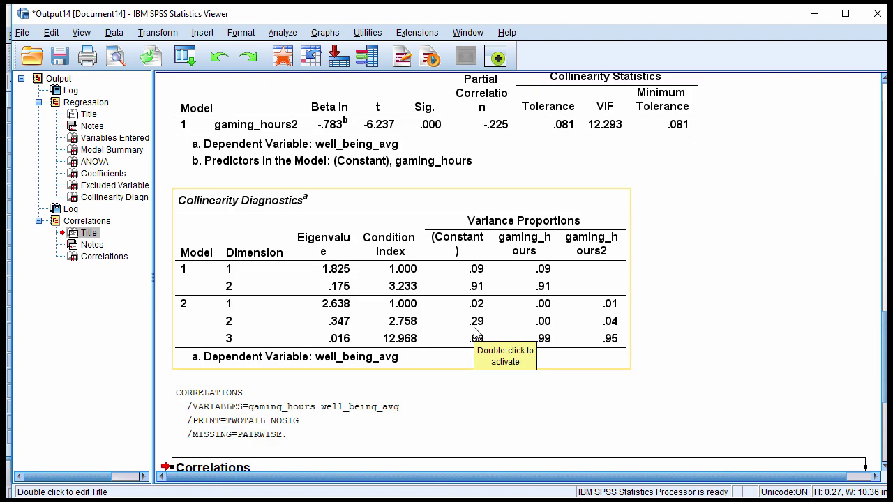
scroll(475, 333, down, 6)
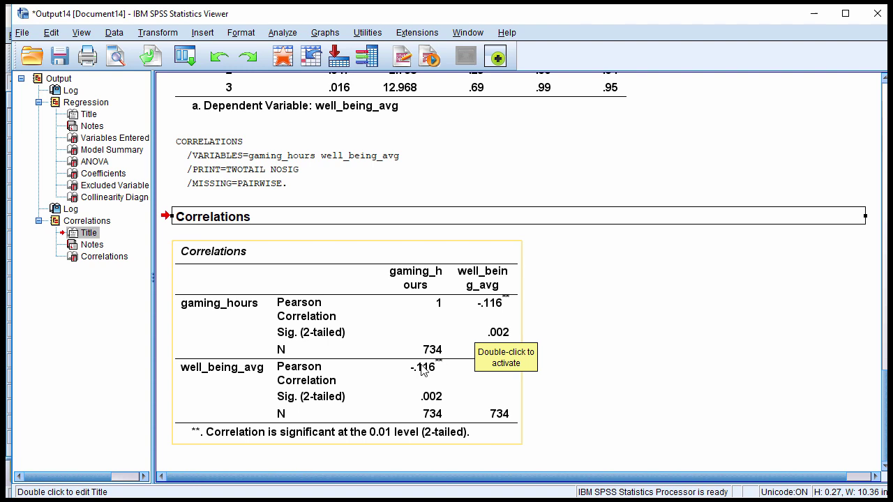
scroll(425, 373, up, 15)
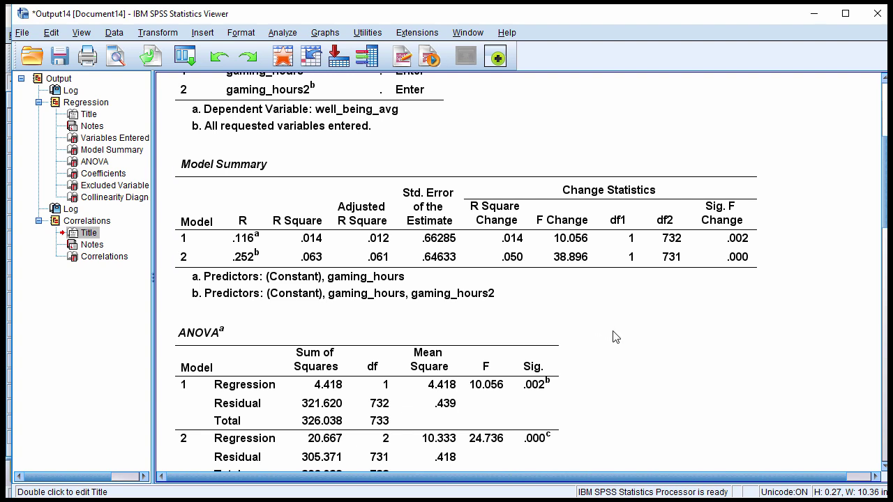
scroll(407, 229, down, 2)
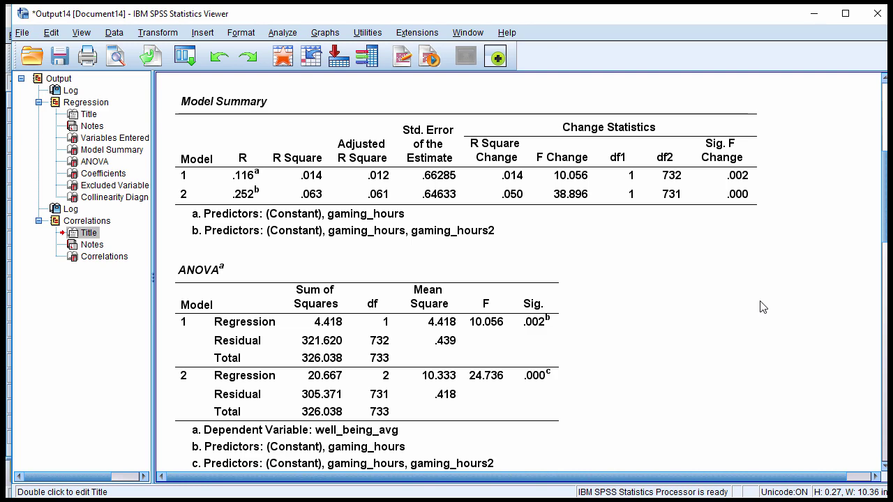
scroll(763, 307, down, 15)
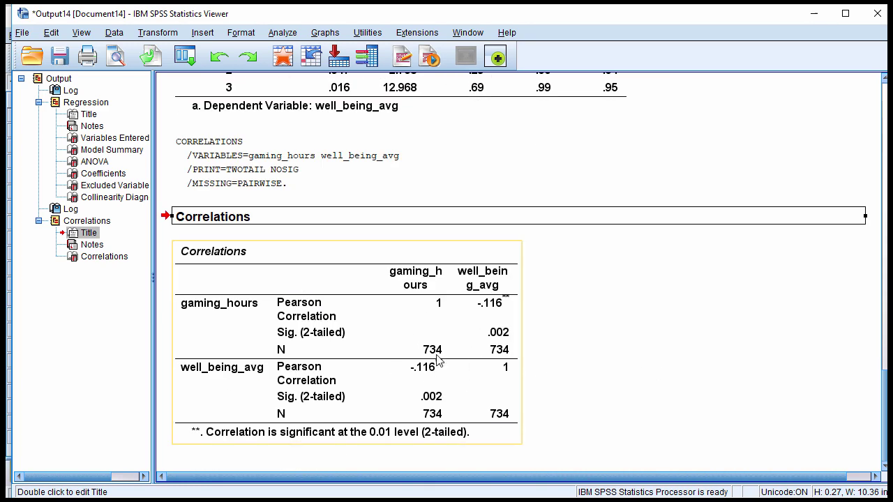
Step: Review the Model Summary and ANOVA, then select the Coefficients table and narrow the outline pane so the whole table fits on screen
scroll(623, 333, up, 12)
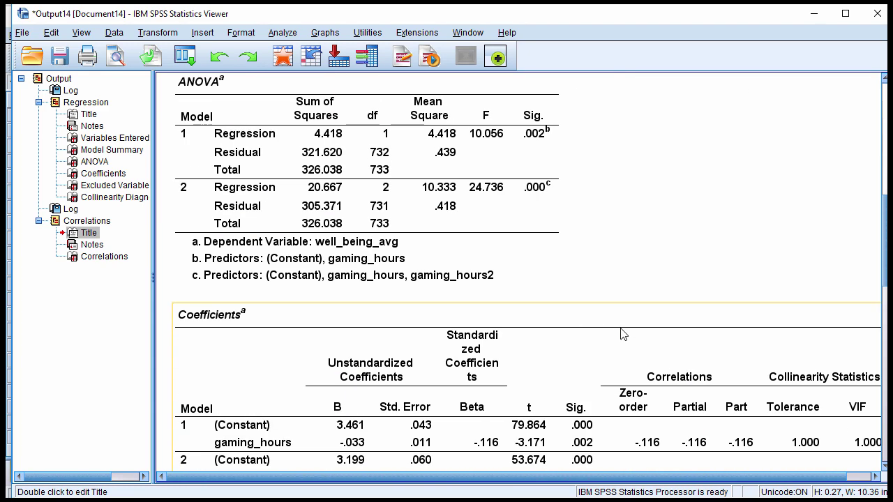
scroll(623, 334, up, 3)
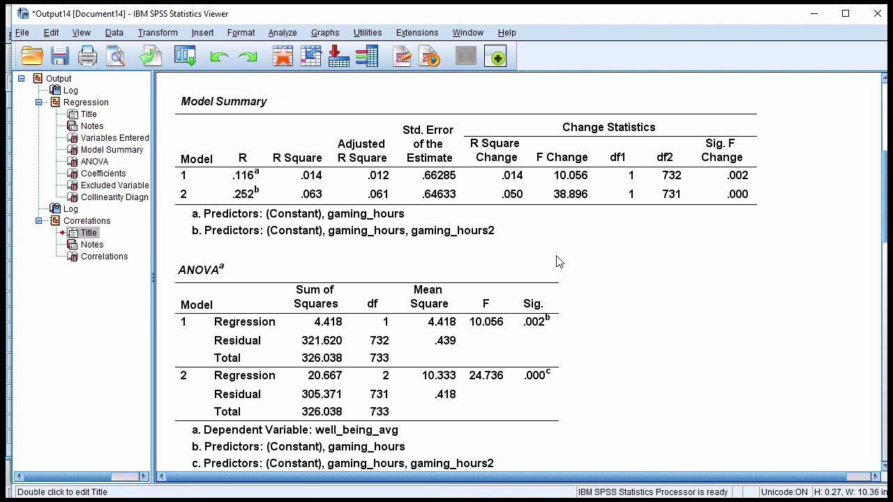
scroll(558, 259, down, 6)
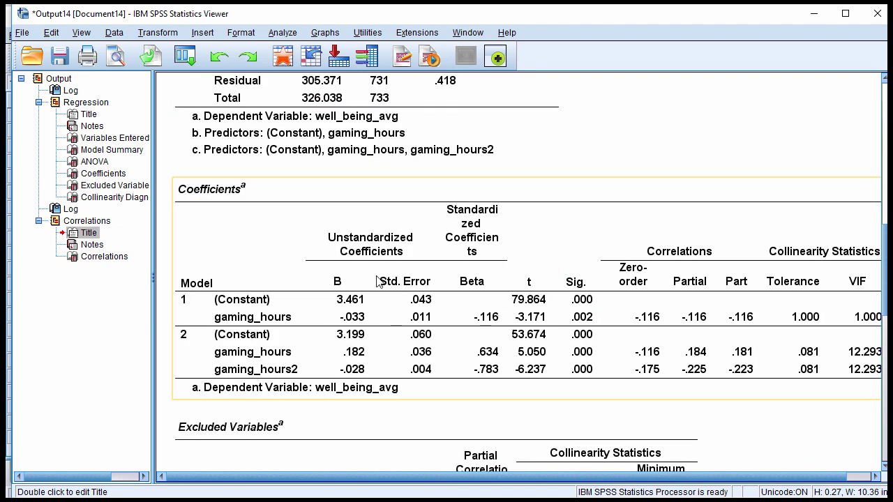
click(378, 280)
drag(153, 280, 69, 279)
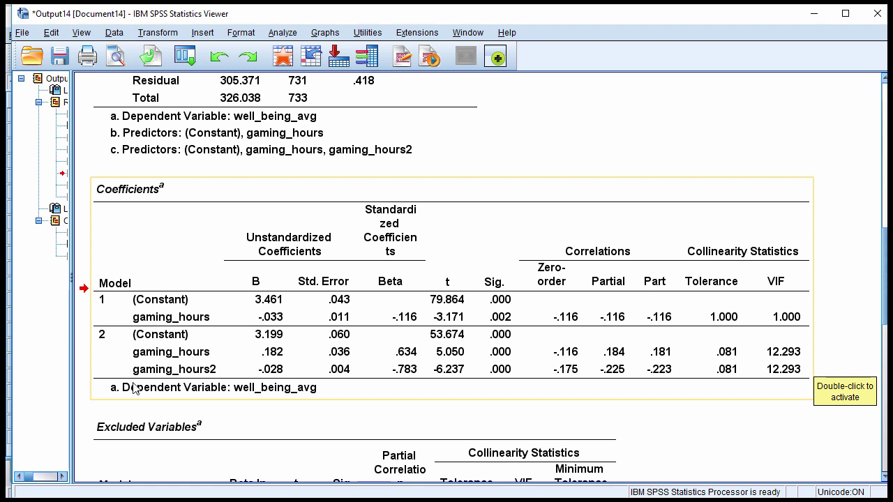
Step: Switch to the Data Editor to compare case 1's gaming_hours2 and gaming_hours values, then return to the Coefficients output
click(363, 119)
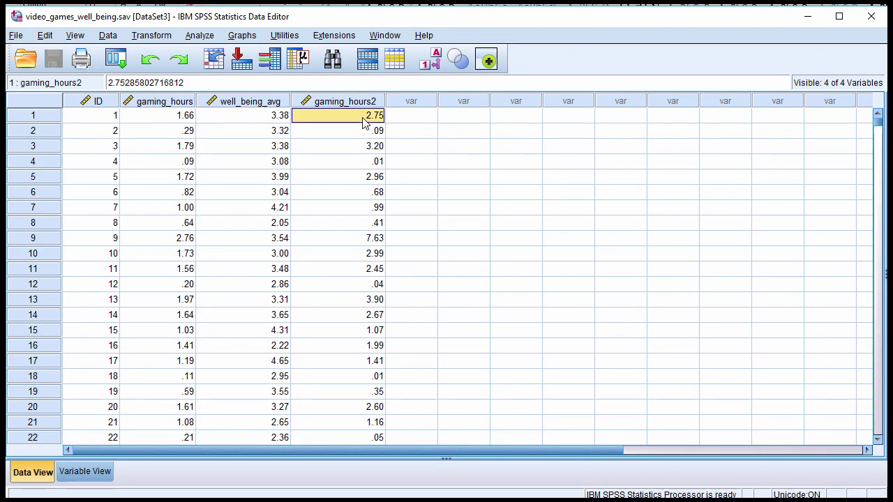
click(187, 118)
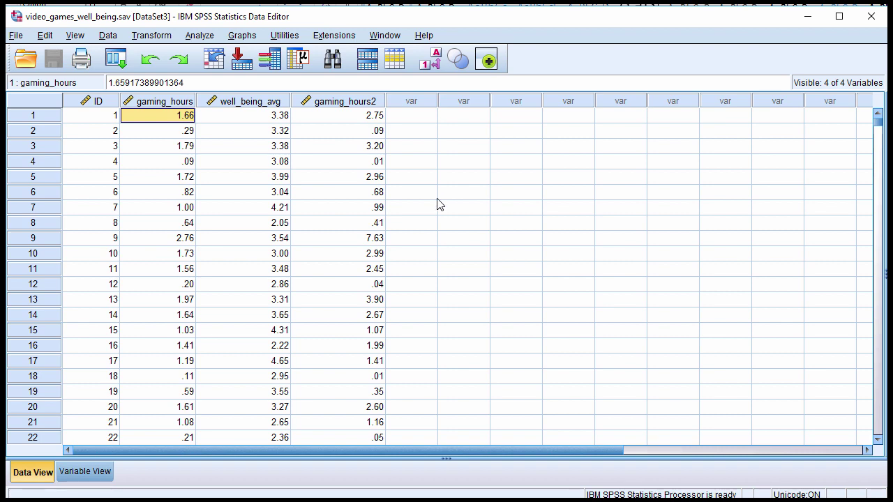
key(alt+Tab)
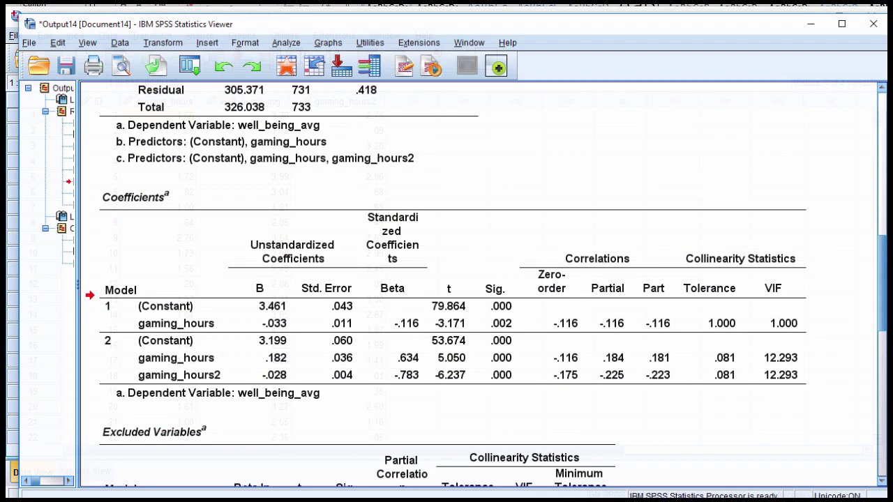
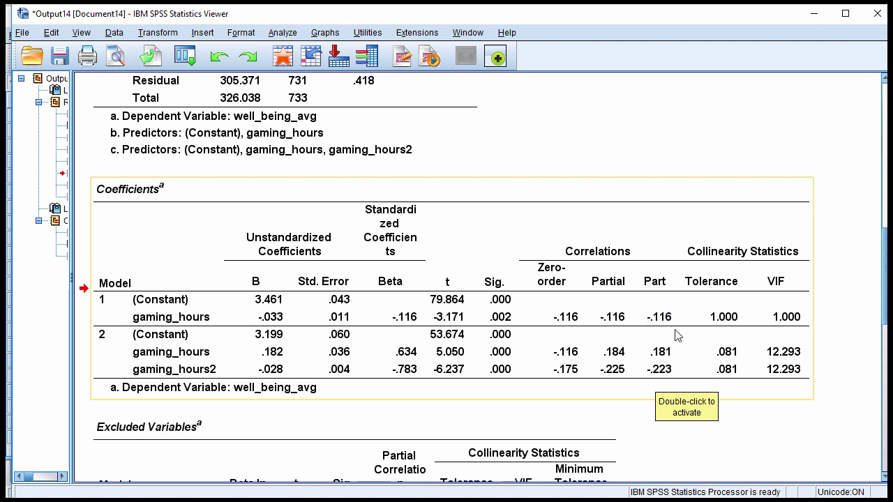
Step: Check the Model Summary's R Square, then square gaming_hours2's part correlation of .223 in Calculator, placed clear of the Part column
scroll(260, 268, up, 10)
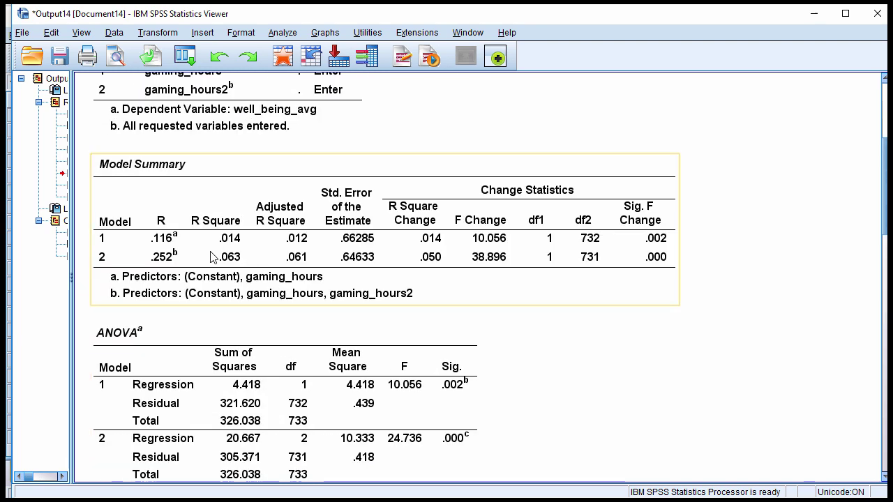
scroll(642, 311, down, 8)
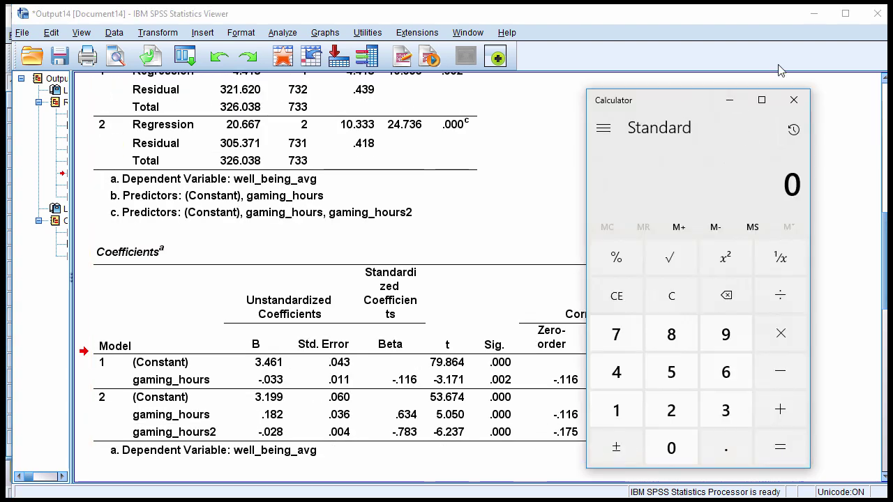
drag(747, 104, 777, 48)
text(.223)
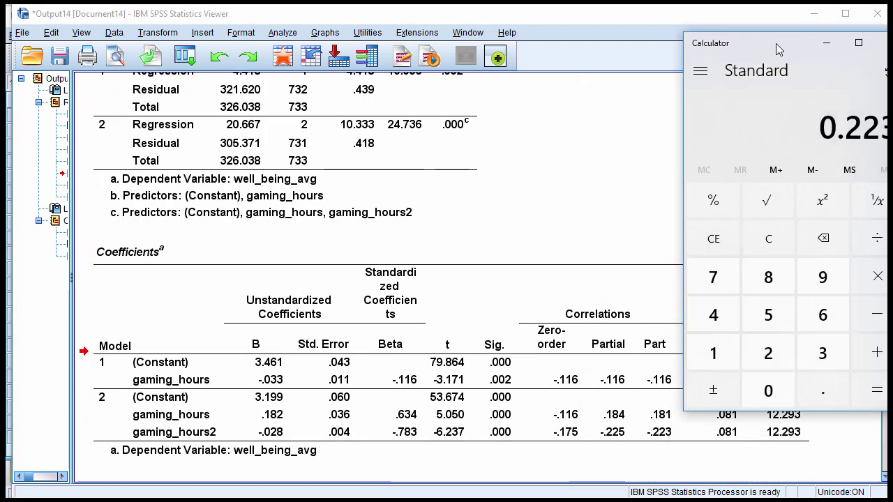
click(823, 205)
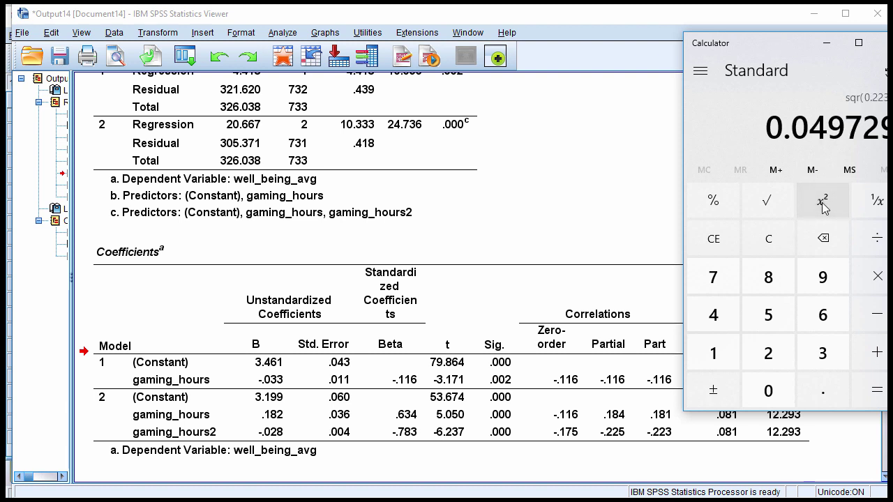
Step: Clear the calculation and square the Model 1 part correlation of gaming_hours, .116
click(646, 339)
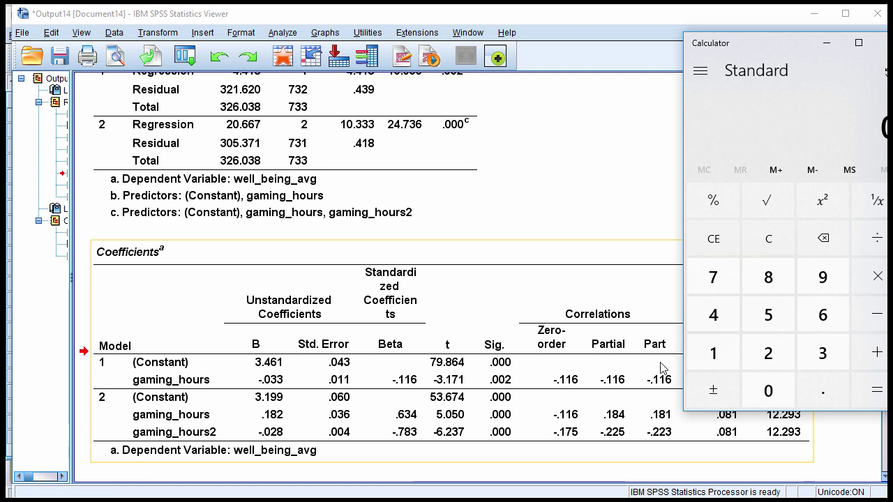
click(682, 348)
text(.11)
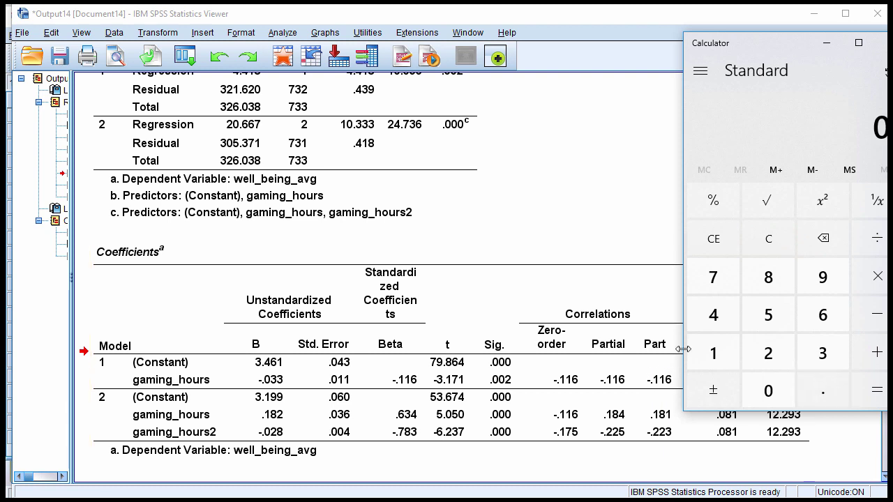
text(6)
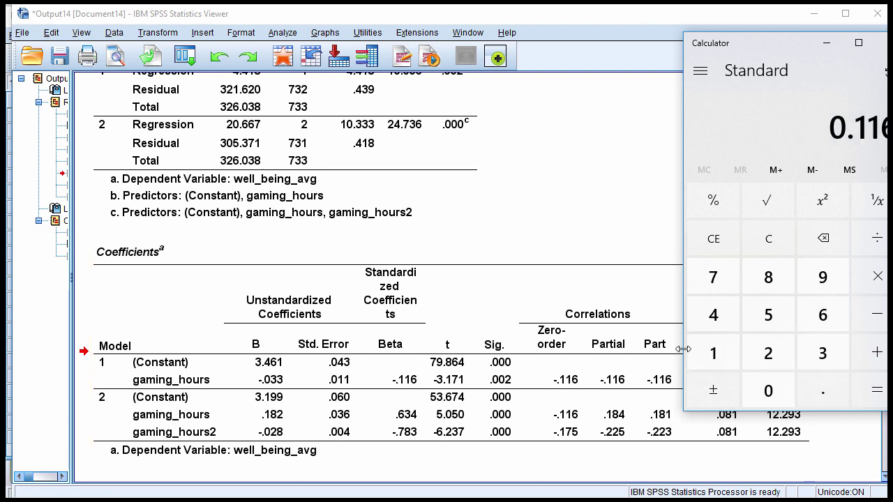
click(811, 210)
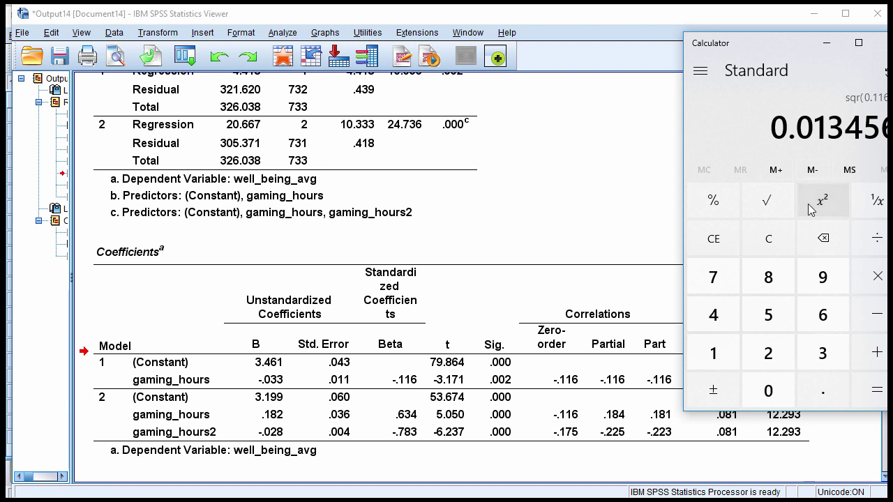
Step: Clear the calculation and add the two squared part correlations, .0497 and .0135
click(768, 240)
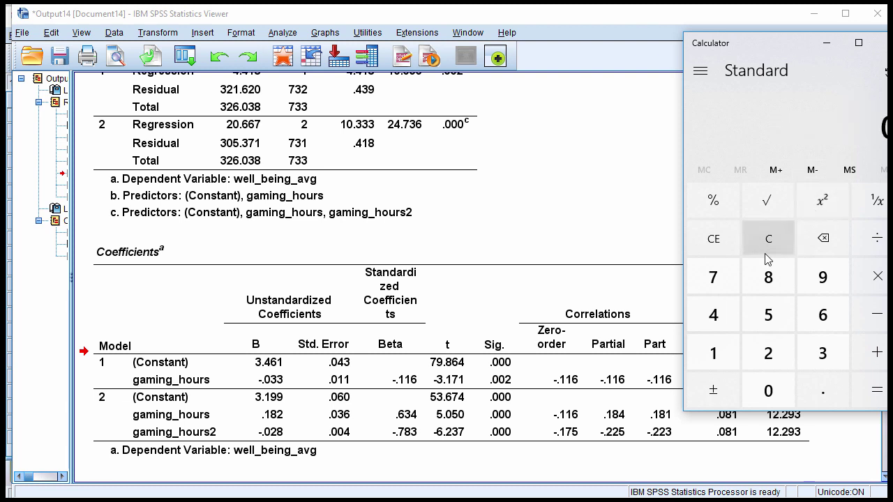
text(.0497)
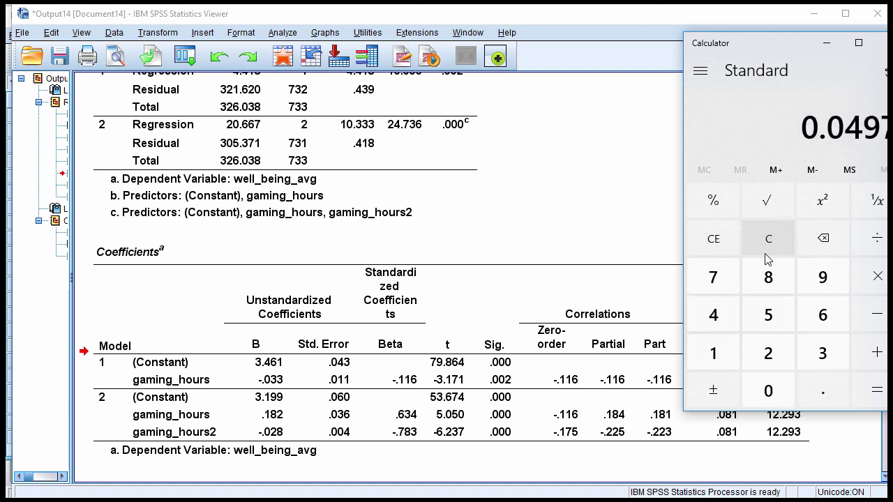
text(-0.013)
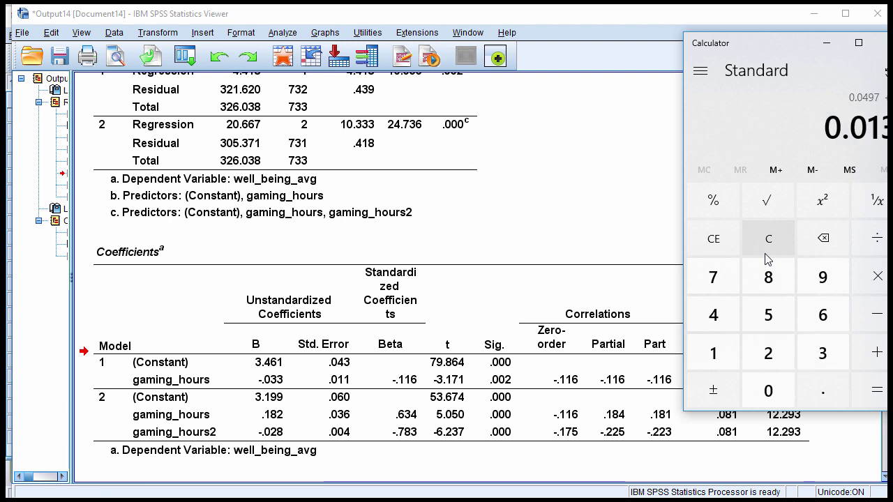
text(5)
key(Return)
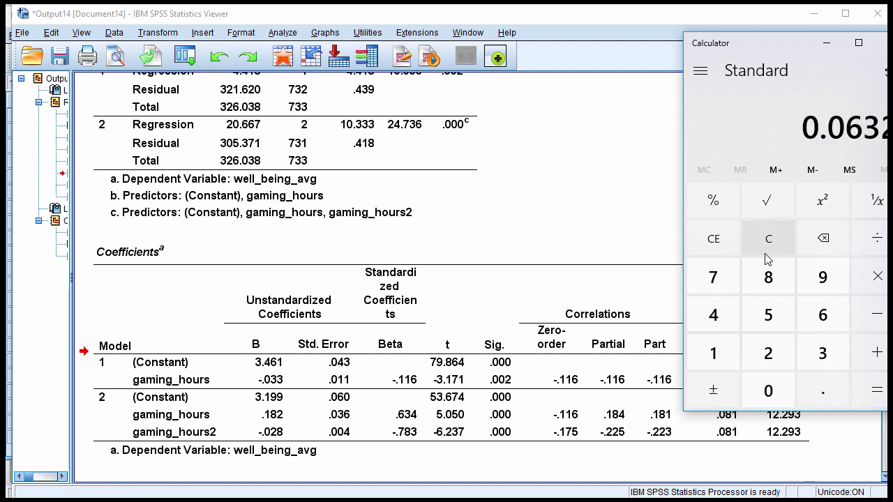
Step: Return to the SPSS output and compare the calculated sum with Model 2's R Square in the Model Summary
click(594, 191)
scroll(692, 377, up, 8)
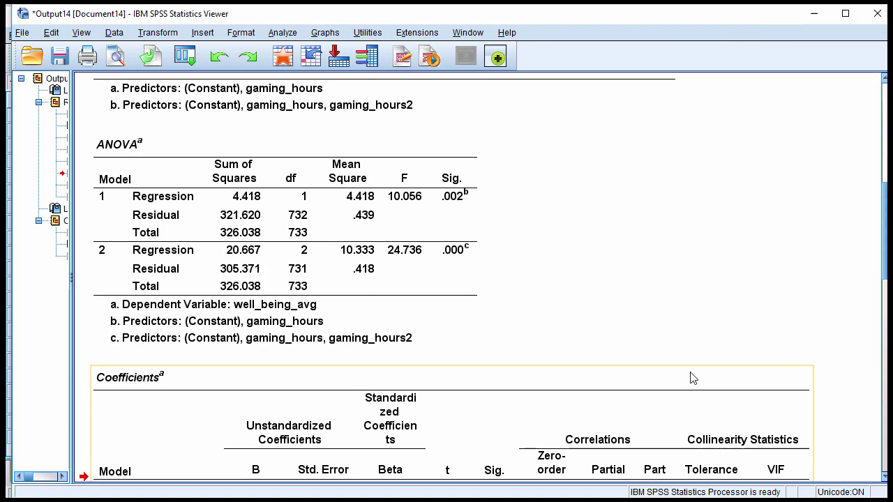
click(243, 258)
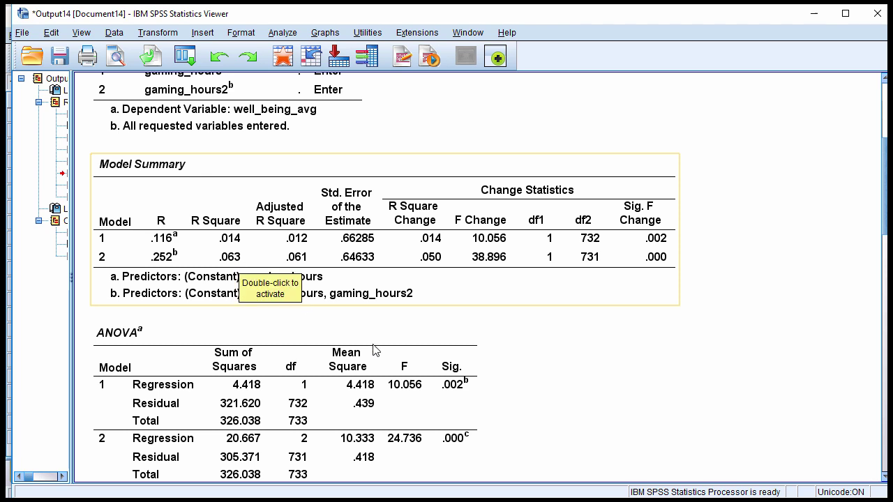
click(600, 373)
scroll(617, 374, down, 3)
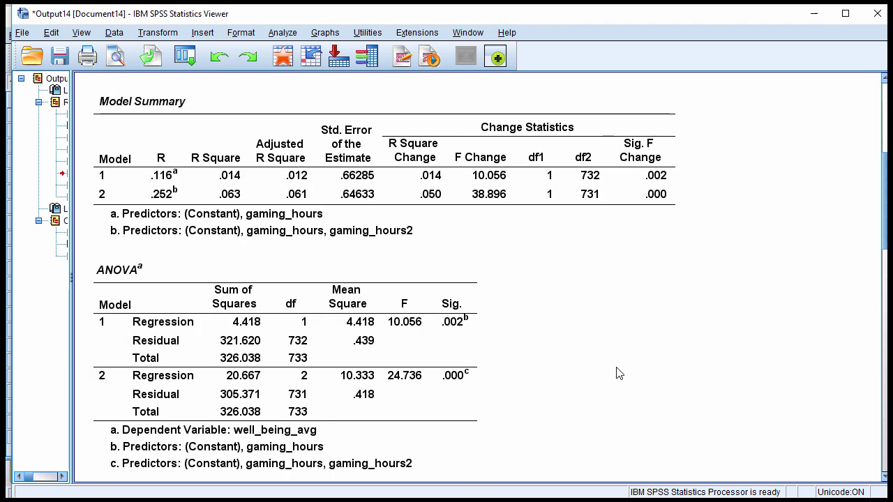
Step: Examine the part correlations and collinearity statistics in the Coefficients table, then the Excluded Variables and Collinearity Diagnostics tables
scroll(618, 371, down, 15)
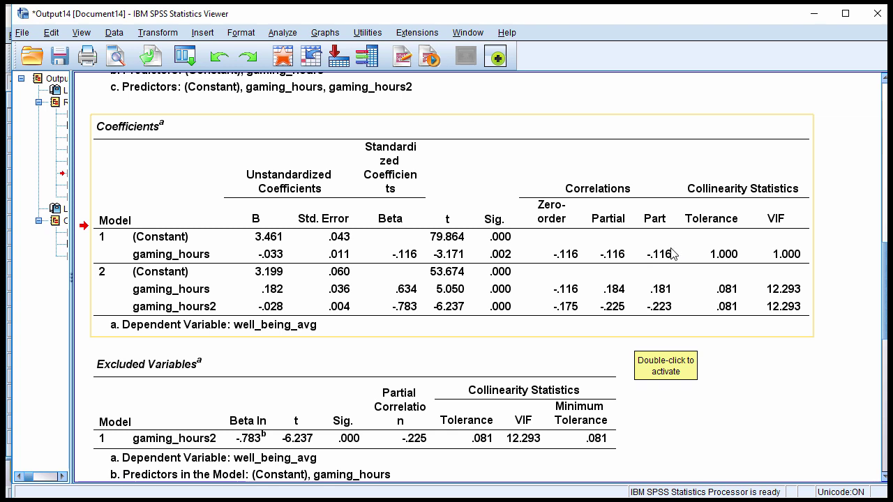
scroll(681, 333, up, 3)
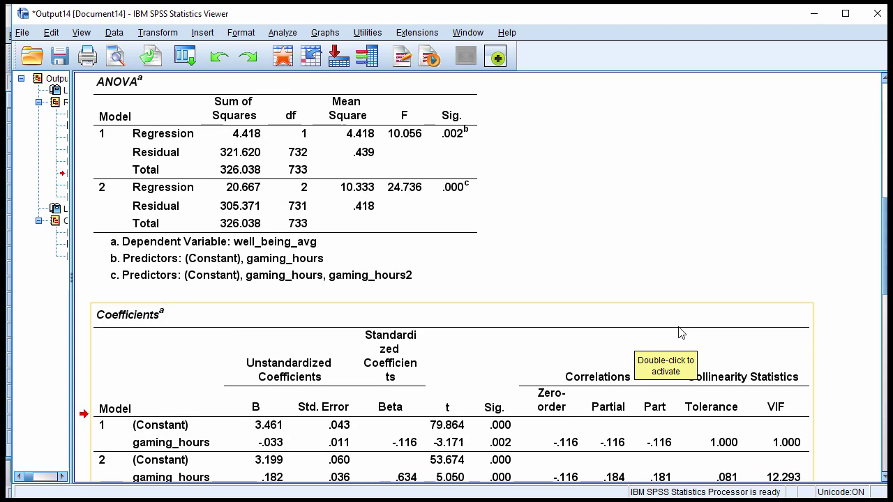
scroll(621, 319, up, 3)
scroll(792, 300, down, 4)
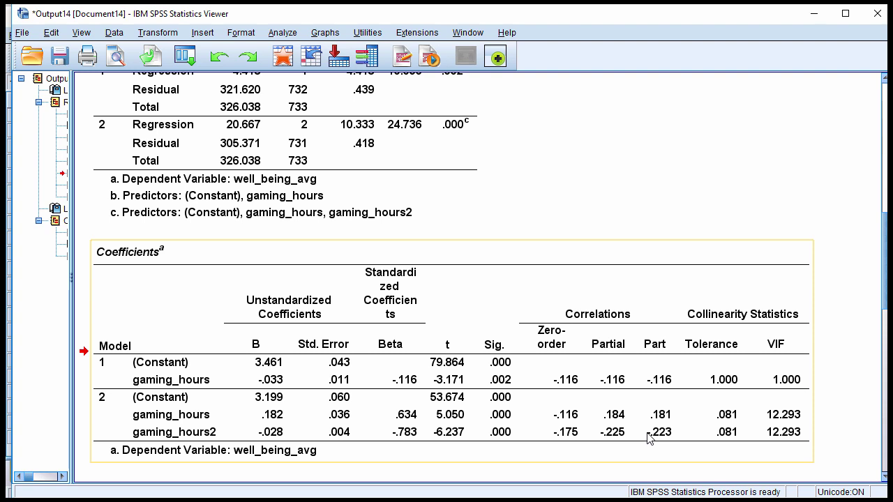
scroll(649, 437, down, 3)
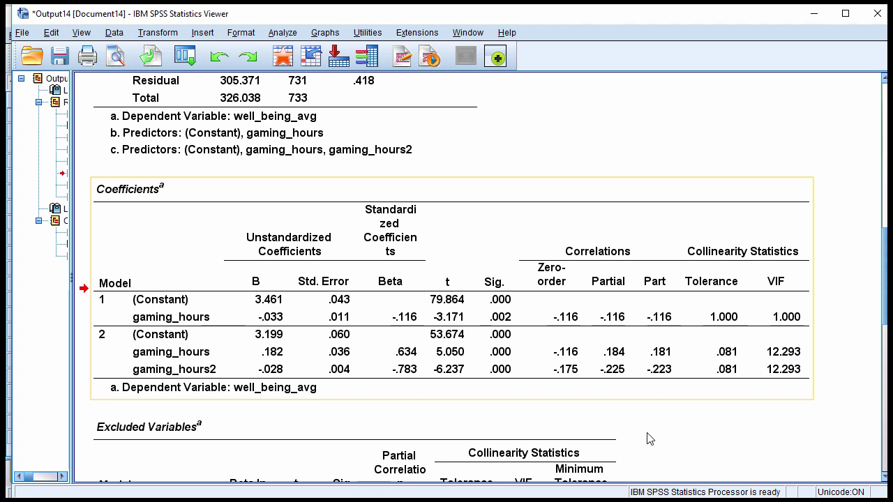
scroll(649, 438, down, 12)
scroll(649, 438, down, 3)
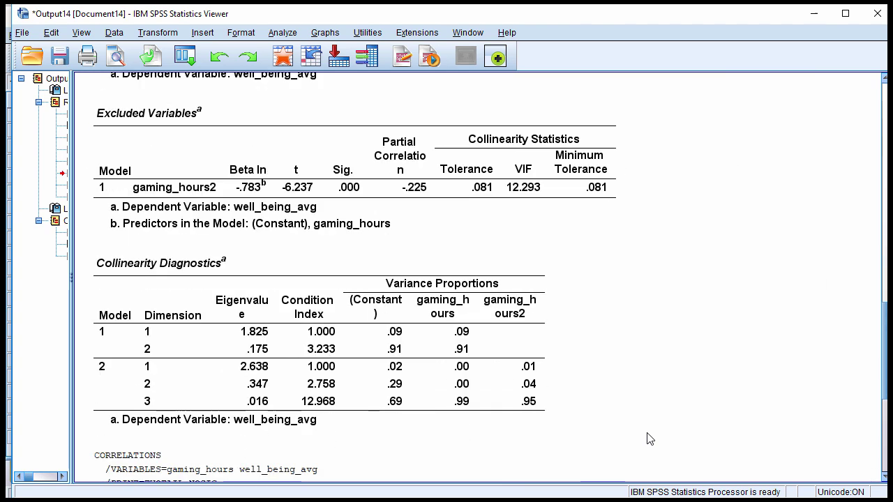